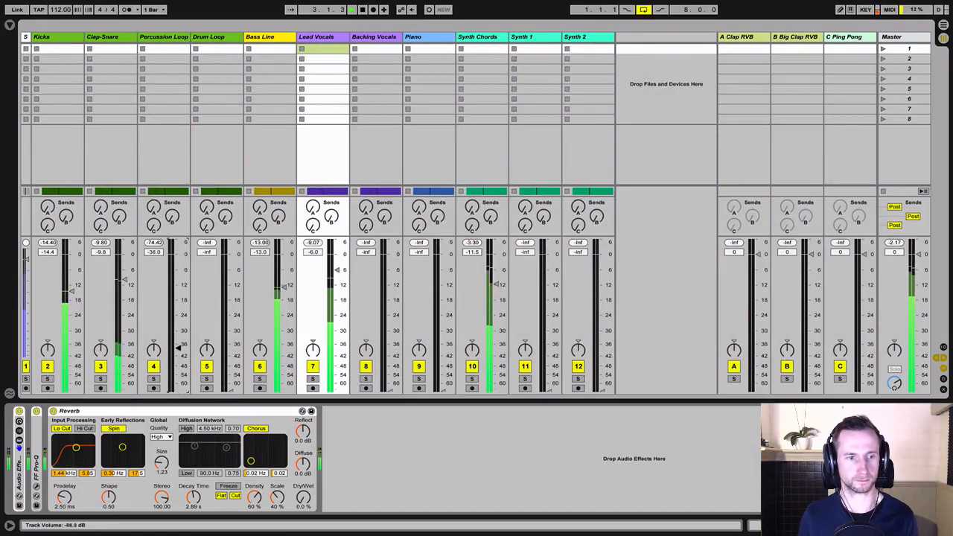
- Set the Percussion Loop track volume to -11.4 dB and stop playback
left_click_drag(178, 274, 179, 284)
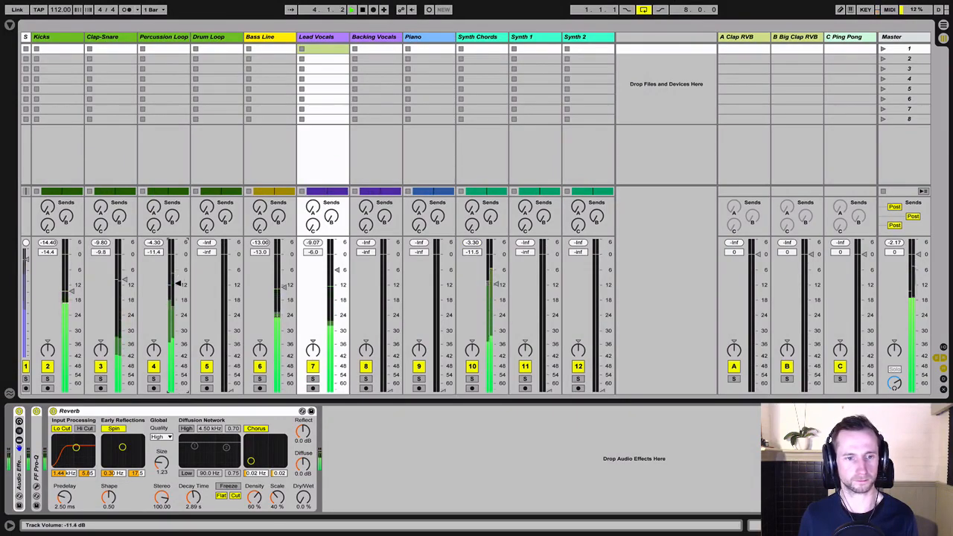
key("space")
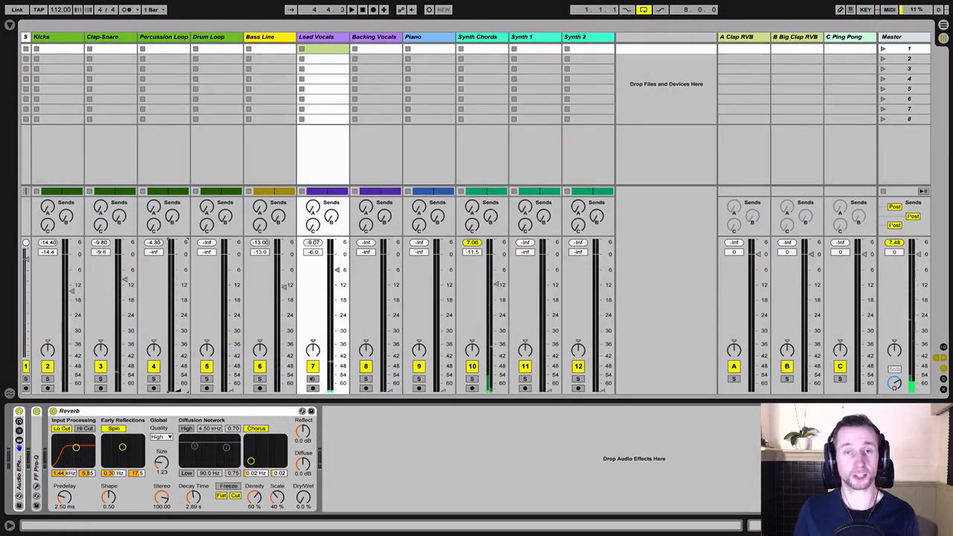
- Solo the Lead Vocals track and check the settings of its FF Pro-C 2 compressor
left_click(312, 379)
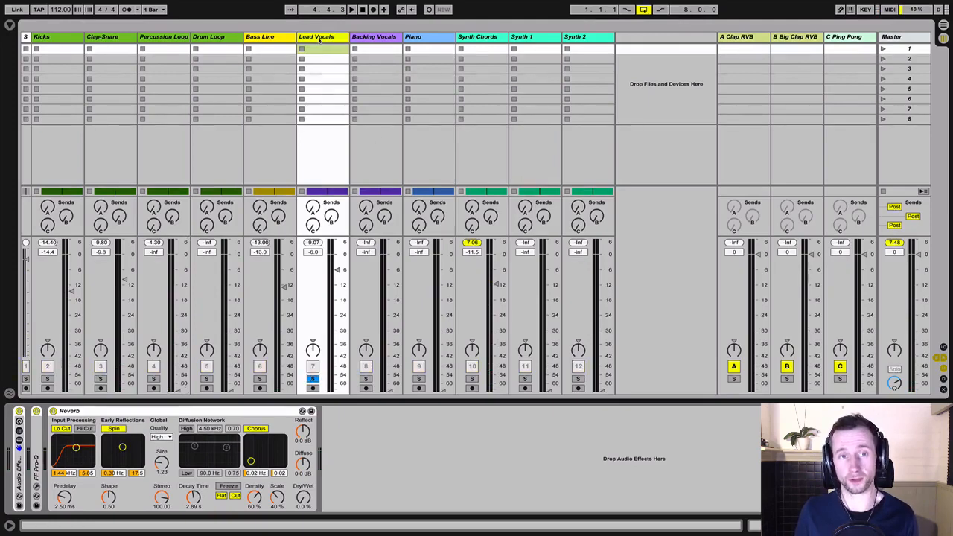
left_click(319, 40)
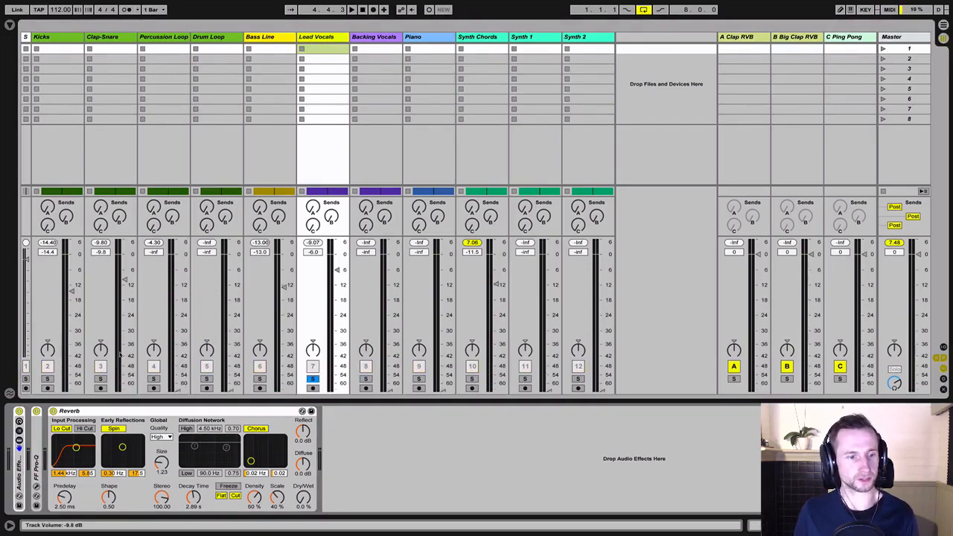
key("ctrl+v")
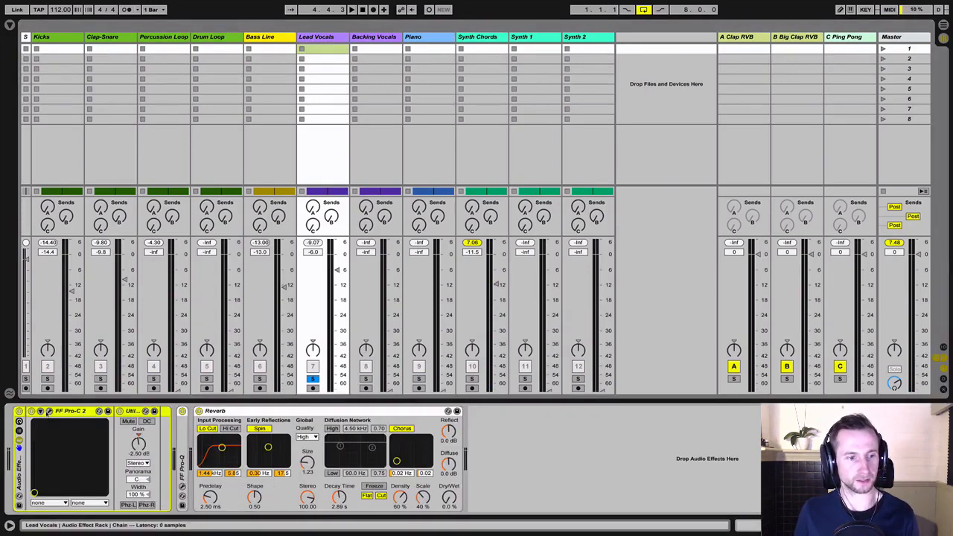
left_click(48, 411)
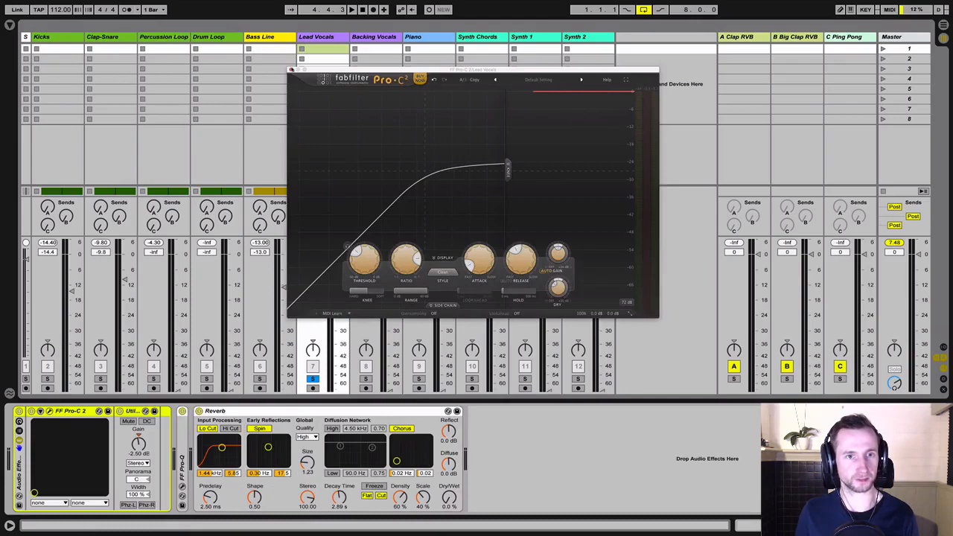
left_click(49, 411)
- Collapse the Pro-C 2 device and audition the lead vocals while examining the FF Pro-Q equalizer curve
key("ctrl+v")
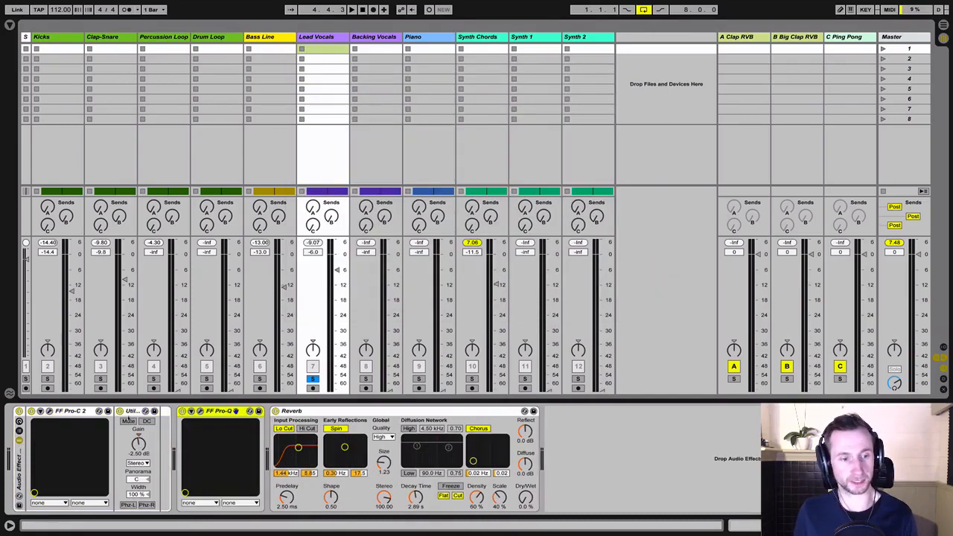
left_click(139, 411)
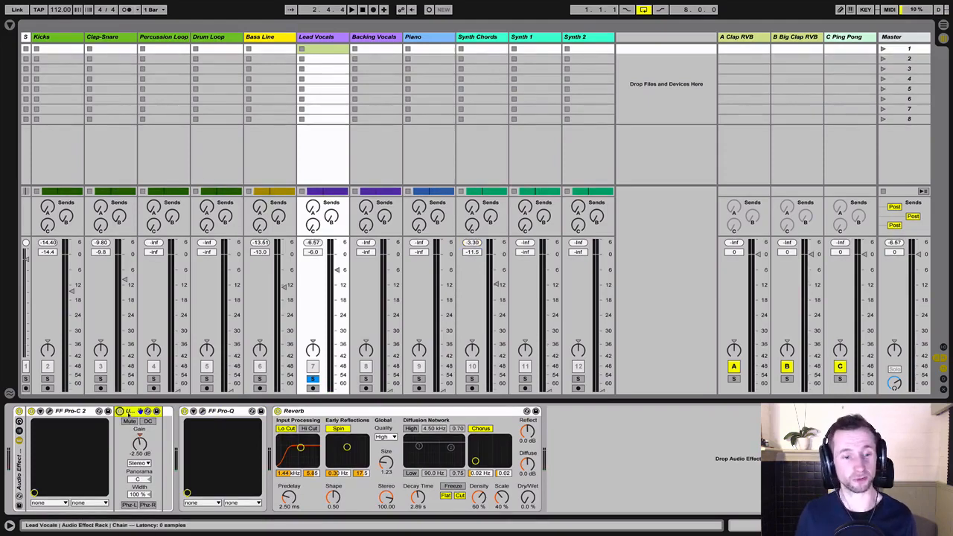
double_click(110, 411)
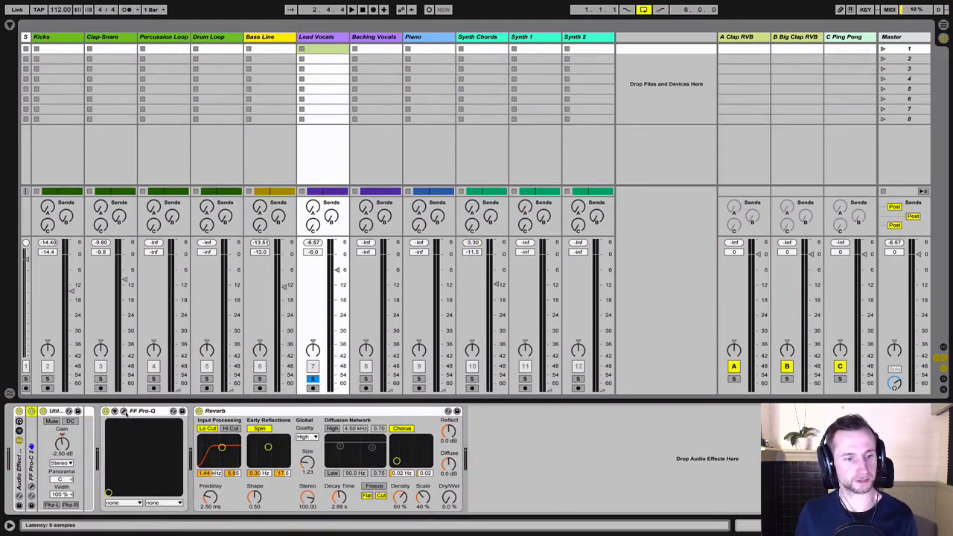
left_click(123, 412)
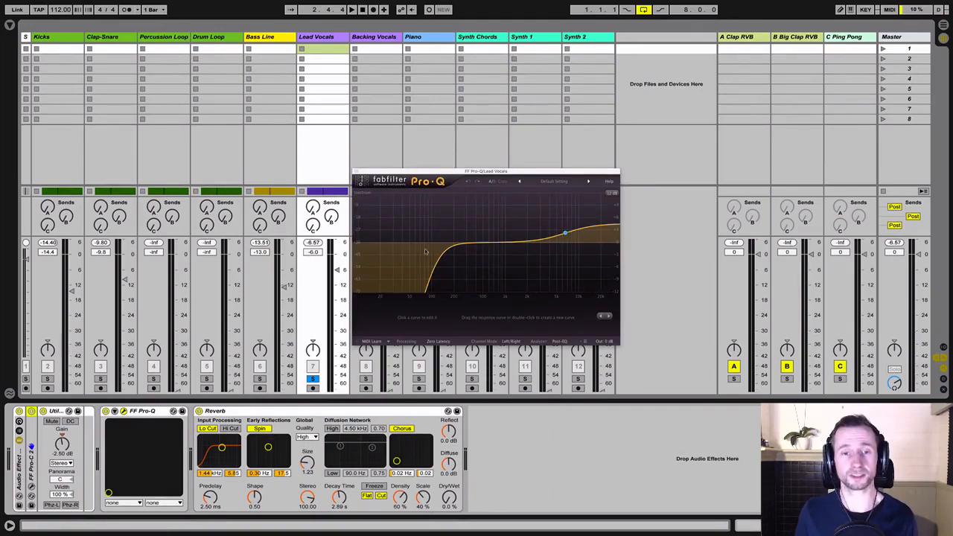
key("space")
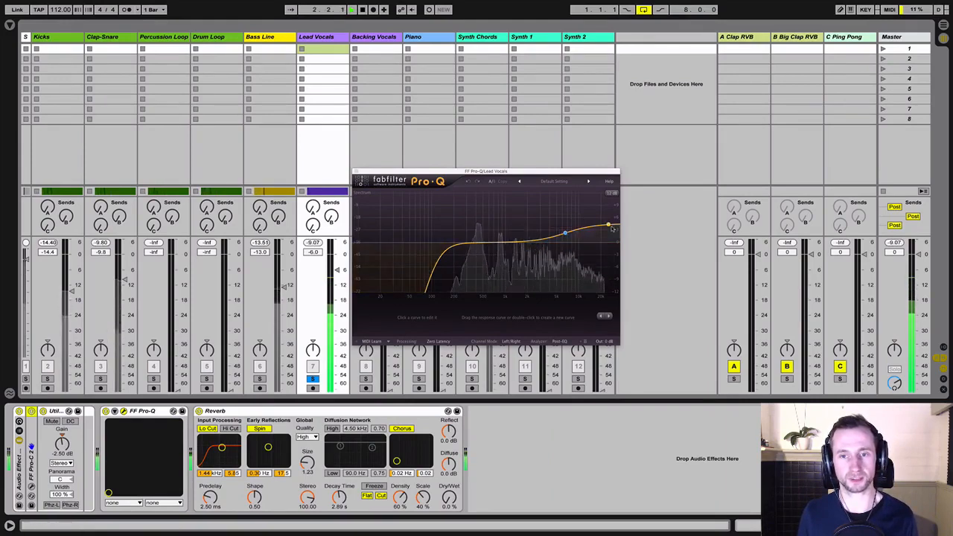
key("space")
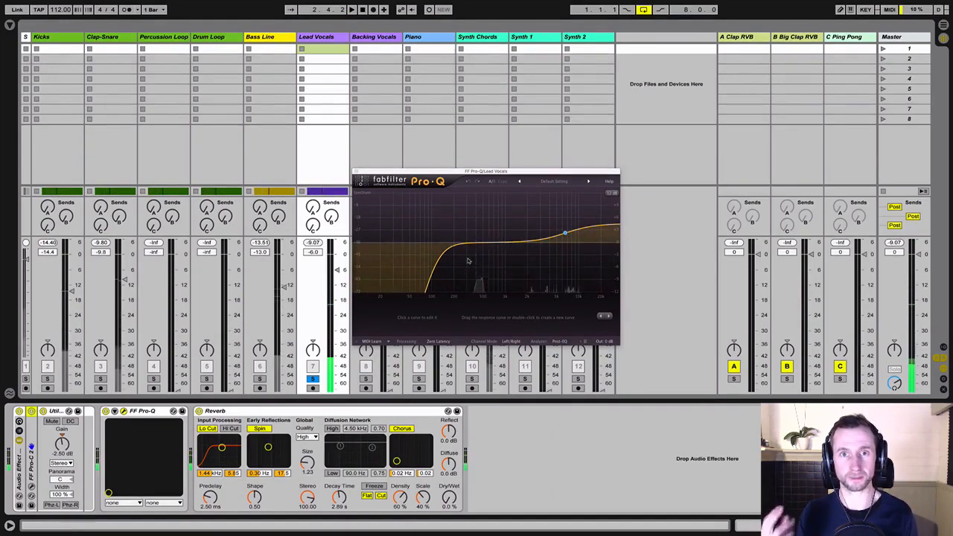
left_click(358, 172)
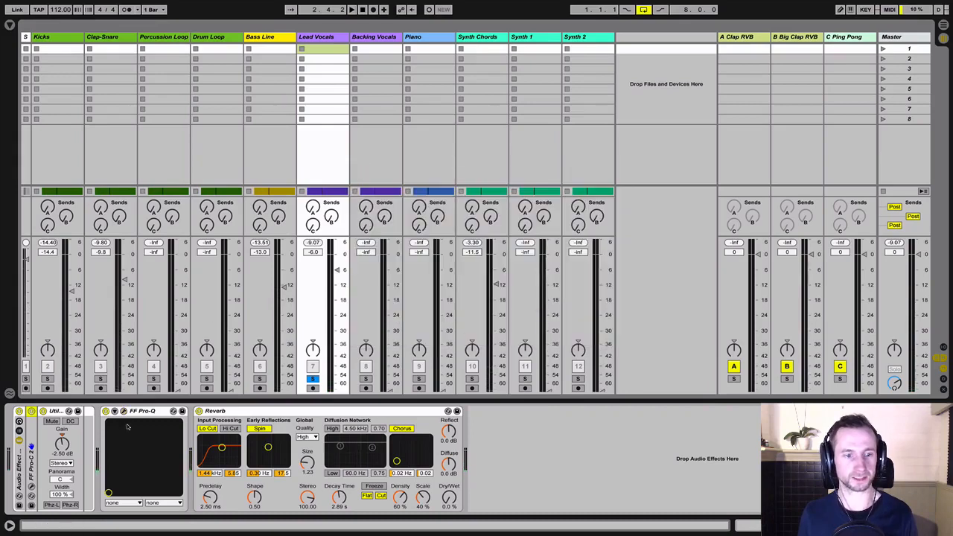
- Collapse the FF Pro-Q and Utility devices on the Lead Vocals track so the Reverb stays expanded
double_click(138, 411)
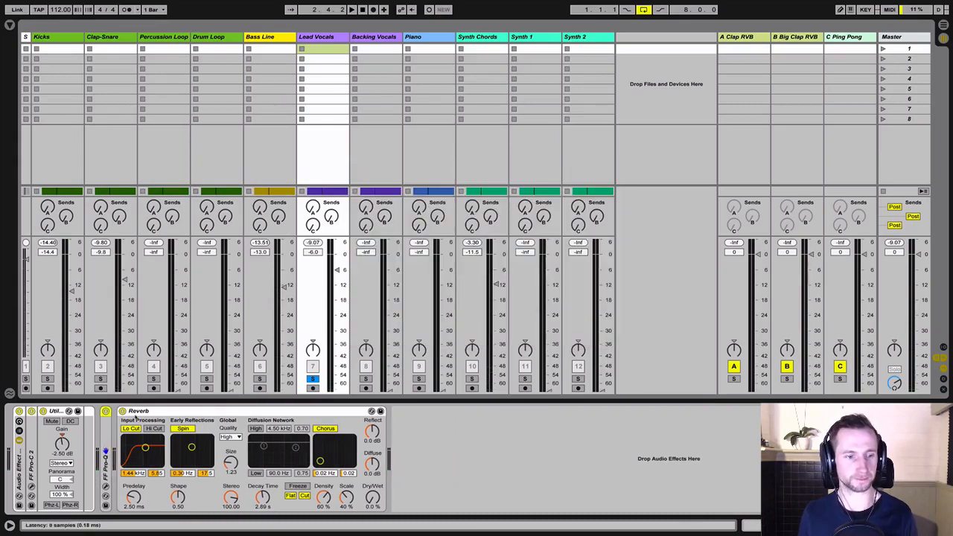
double_click(56, 410)
left_click(118, 411)
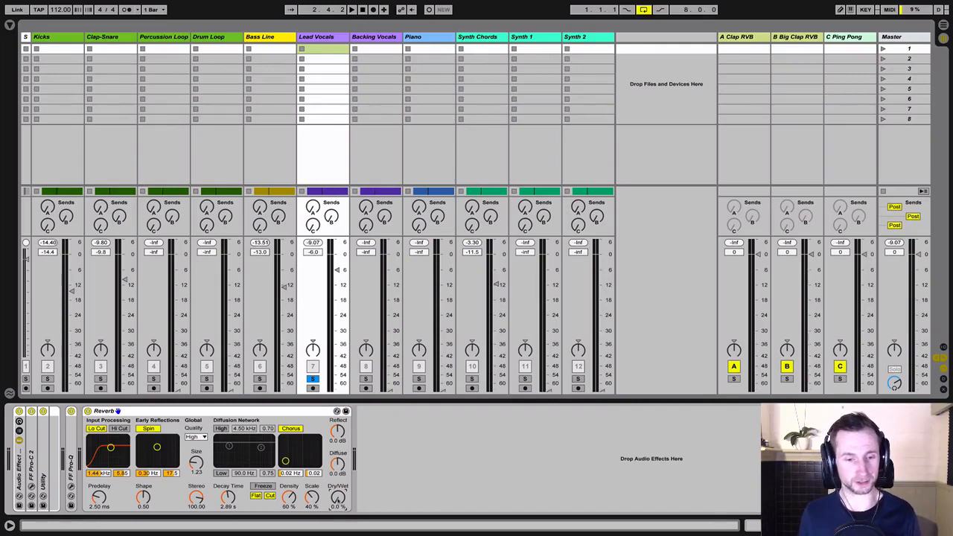
- Set the Lead Vocals reverb's Dry/Wet to 48% and its Decay Time to about 743 ms while auditioning
key("space")
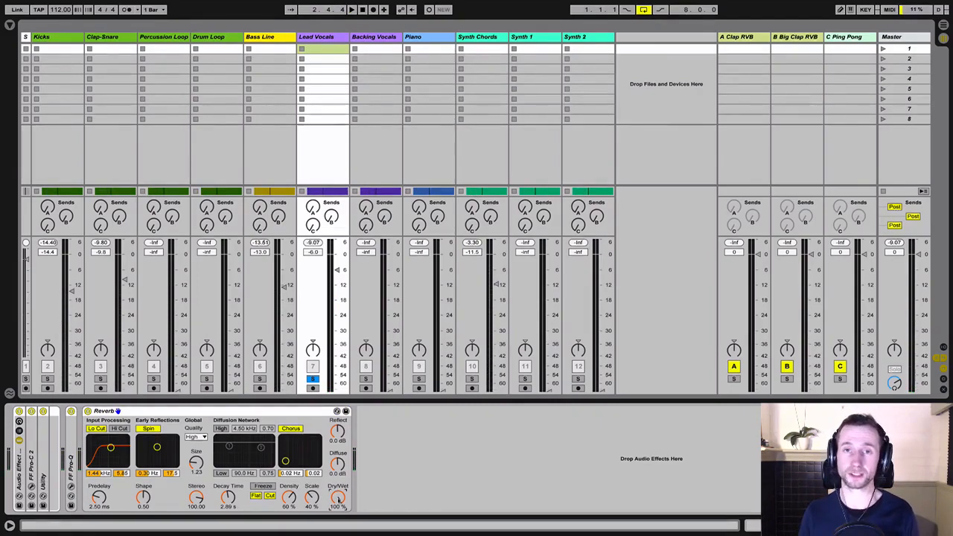
mouse_move(339, 501)
left_mouse_down()
mouse_move(338, 528)
mouse_move(339, 513)
left_mouse_up()
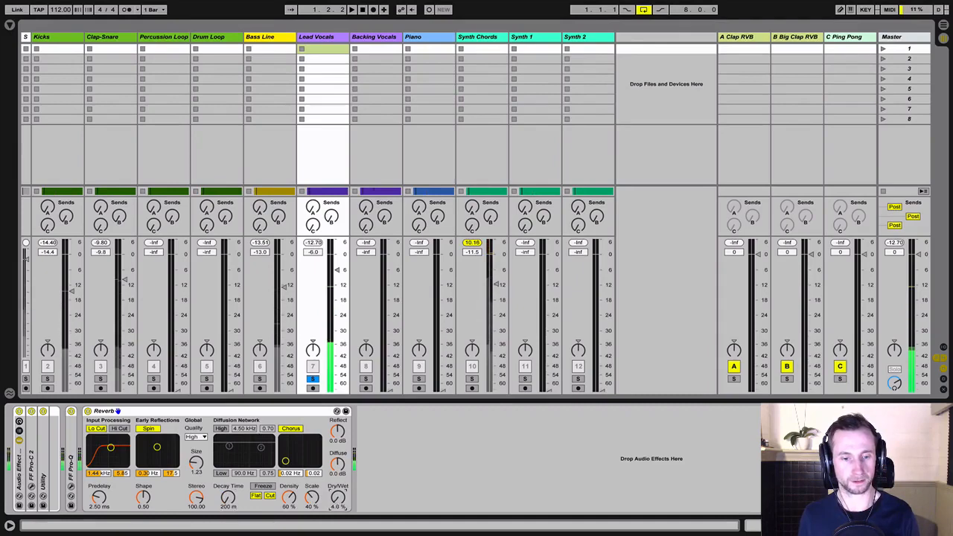
mouse_move(228, 498)
left_mouse_down()
mouse_move(228, 483)
mouse_move(228, 517)
left_mouse_up()
mouse_move(339, 506)
left_mouse_down()
mouse_move(339, 484)
mouse_move(339, 510)
left_mouse_up()
mouse_move(228, 506)
left_mouse_down()
mouse_move(228, 497)
mouse_move(228, 510)
left_mouse_up()
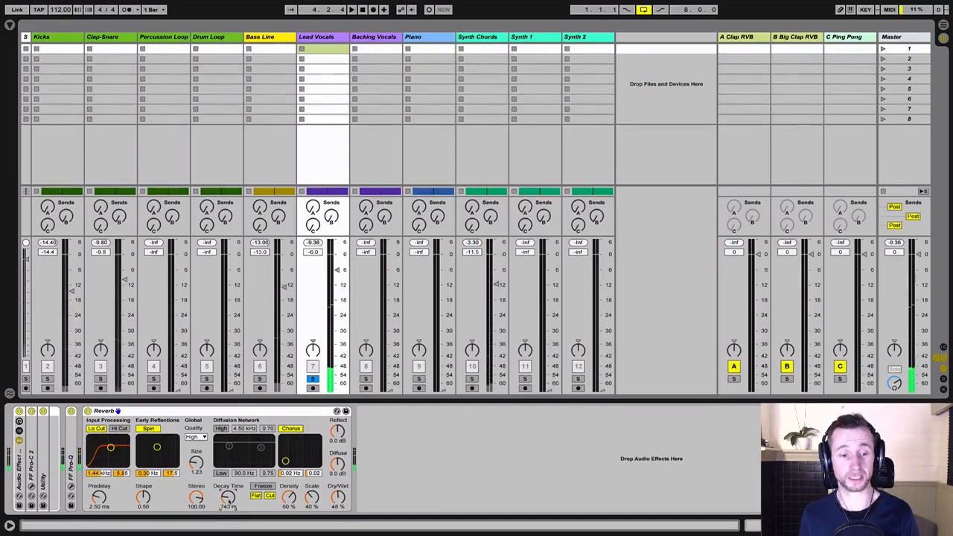
- Try a 14.1 s reverb Decay Time, then set the Decay Time to 3.46 s with a Predelay of 0.50 ms
mouse_move(228, 506)
left_mouse_down()
mouse_move(228, 491)
mouse_move(229, 503)
left_mouse_up()
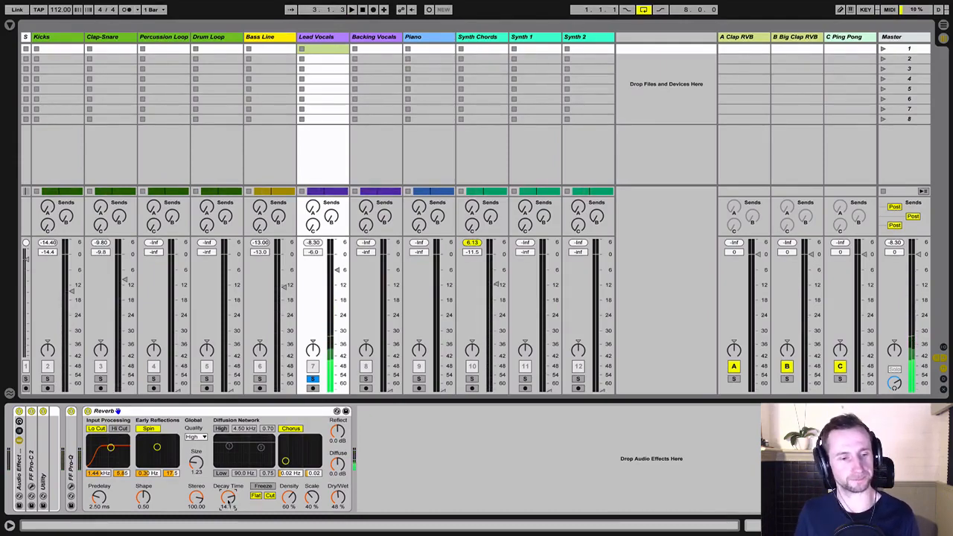
left_click_drag(228, 497, 228, 507)
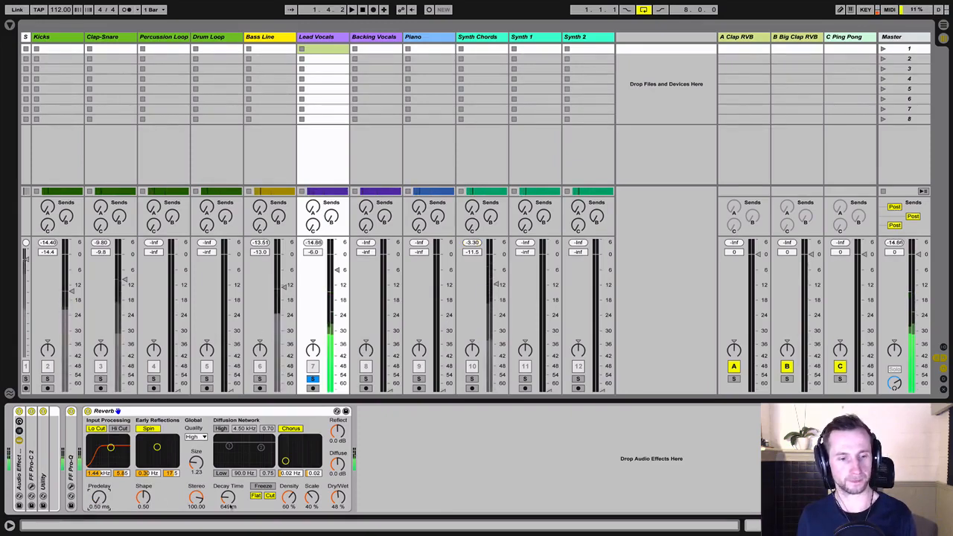
left_click_drag(231, 506, 232, 476)
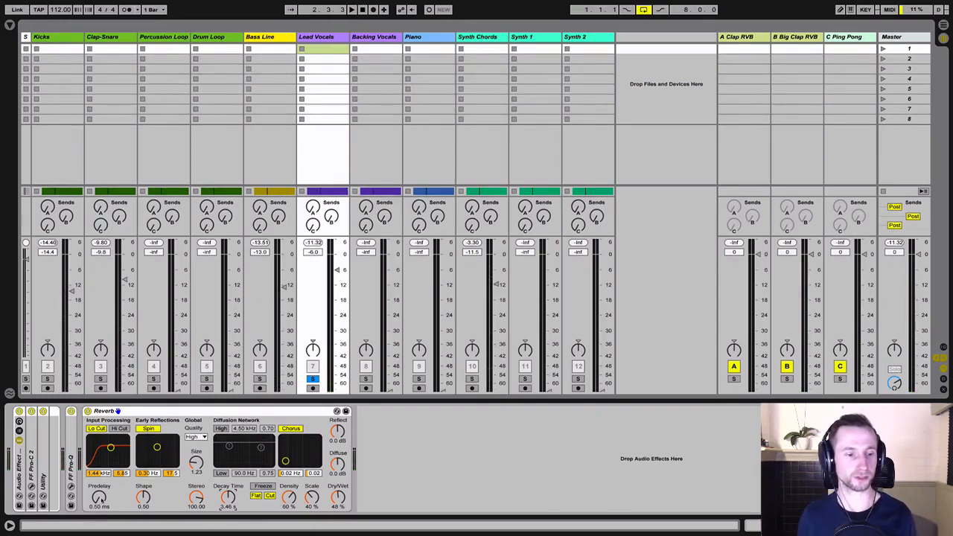
- Audition the vocals with a 250 ms reverb Predelay, then set the Predelay to 84.5 ms
key("space")
left_click_drag(99, 497, 99, 446)
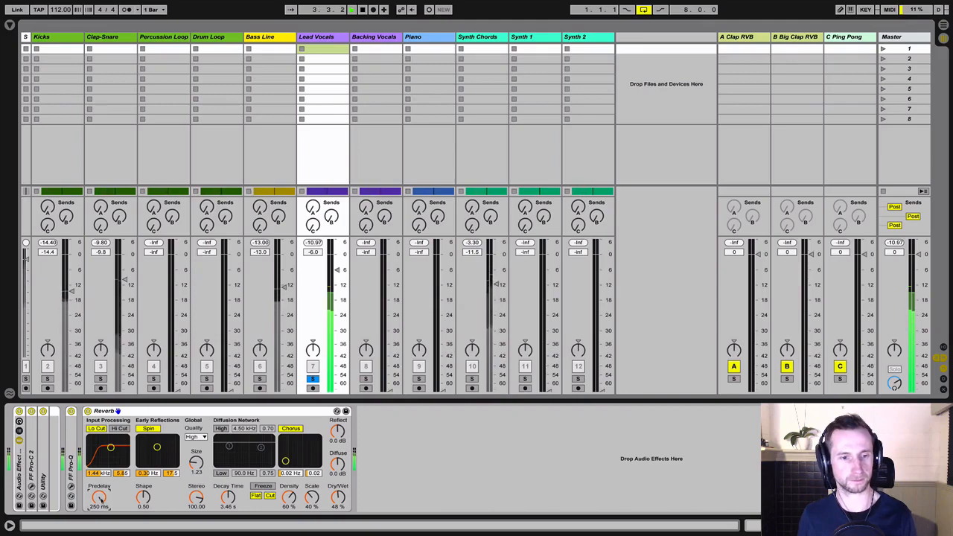
left_click_drag(99, 497, 100, 521)
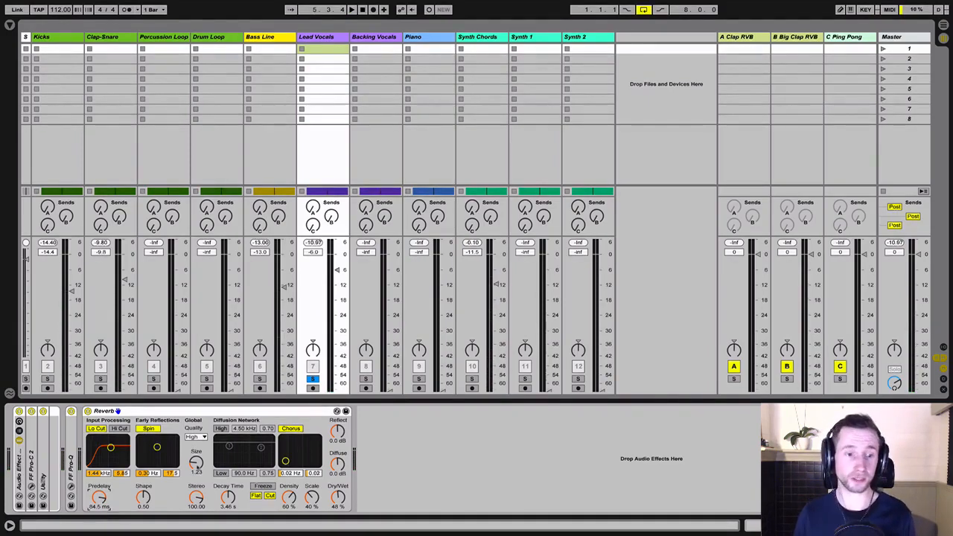
- Set the reverb's Size to 79.57 and its Shape to 0.49
left_click_drag(197, 462, 196, 454)
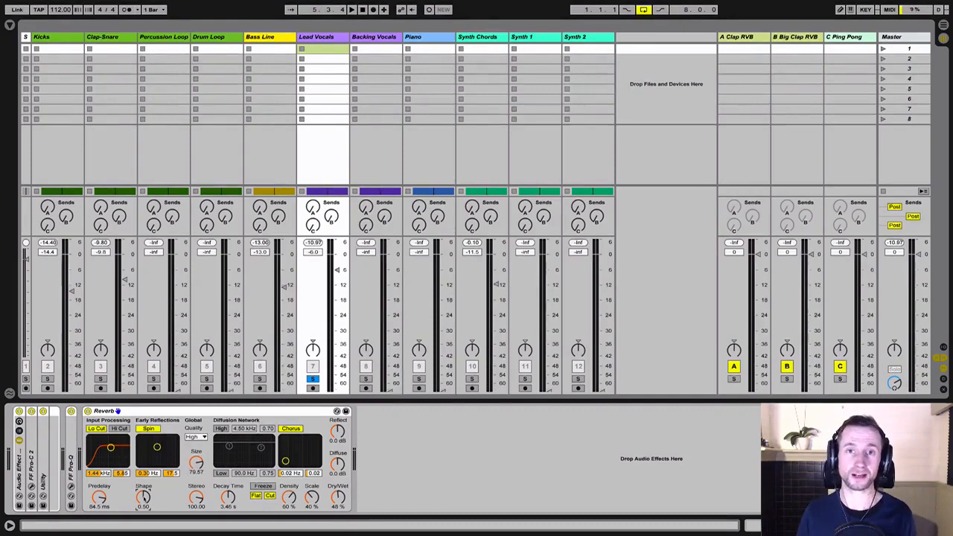
left_click_drag(143, 497, 143, 504)
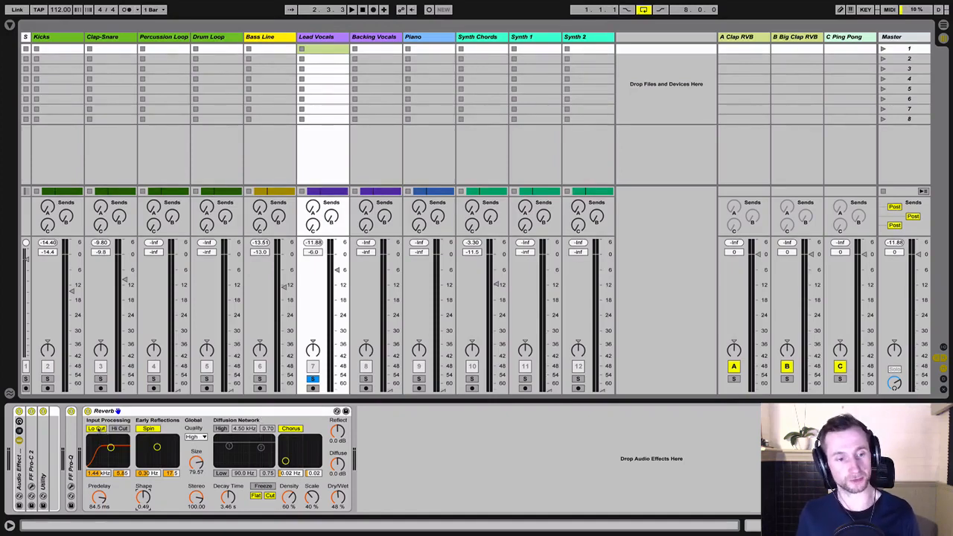
- Toggle the reverb's Lo Cut input filter off and on, then set its frequency to 1.72 kHz during playback
left_click(98, 429)
left_click(98, 429)
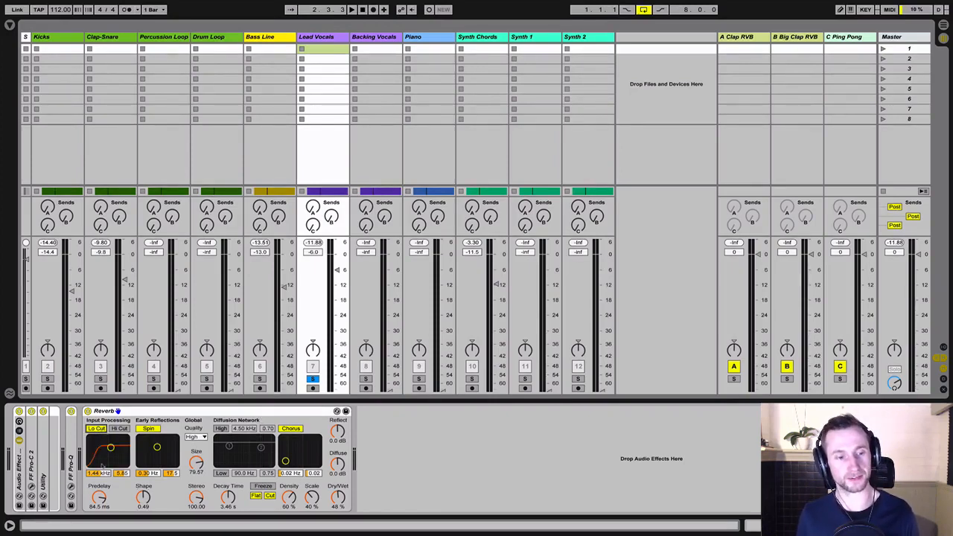
key("space")
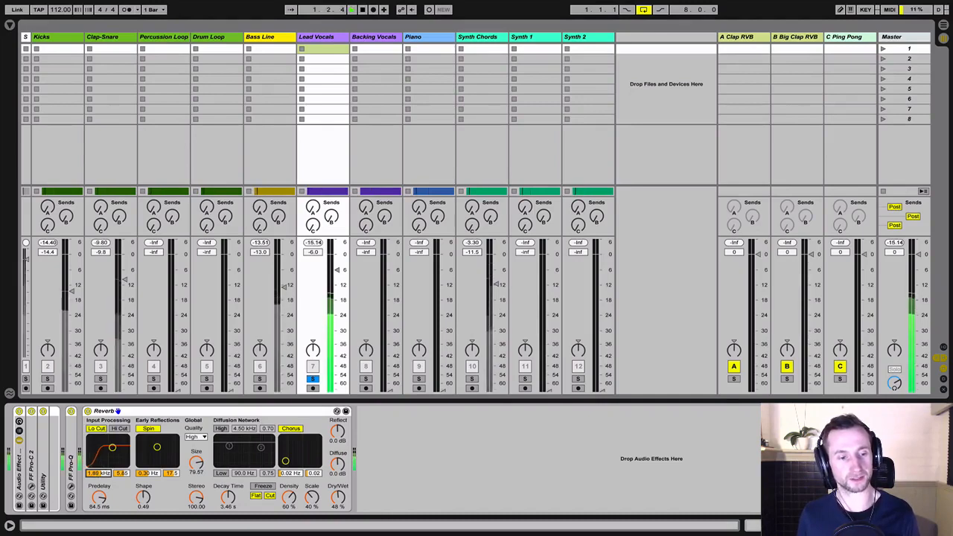
left_click_drag(97, 473, 92, 500)
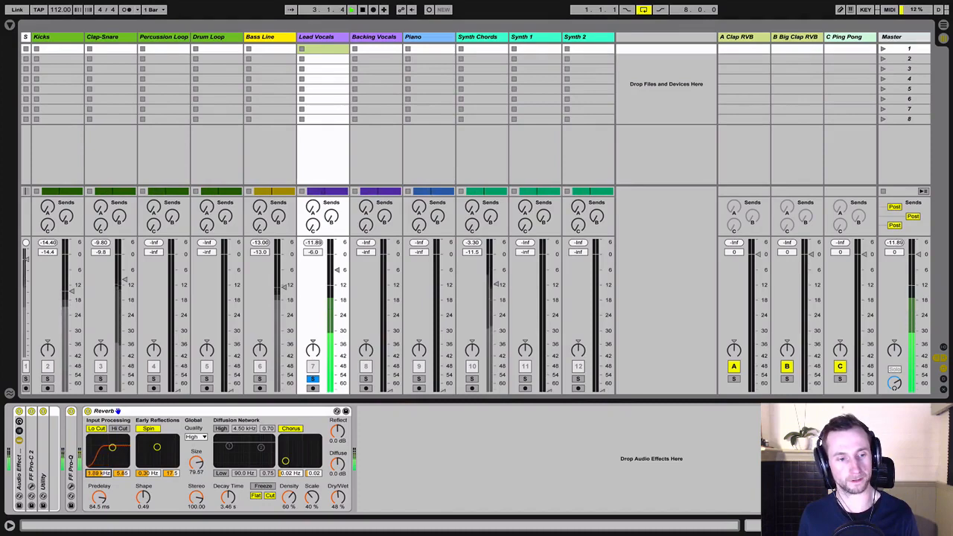
key("space")
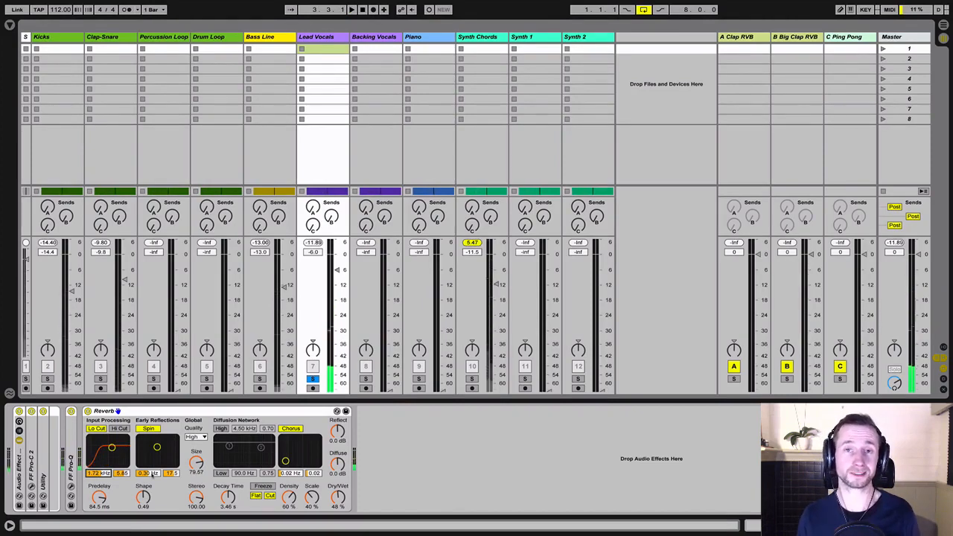
- Enable the High filter in the reverb's Diffusion Network and set it to 7.56 kHz at 0.80 during playback
left_click(221, 429)
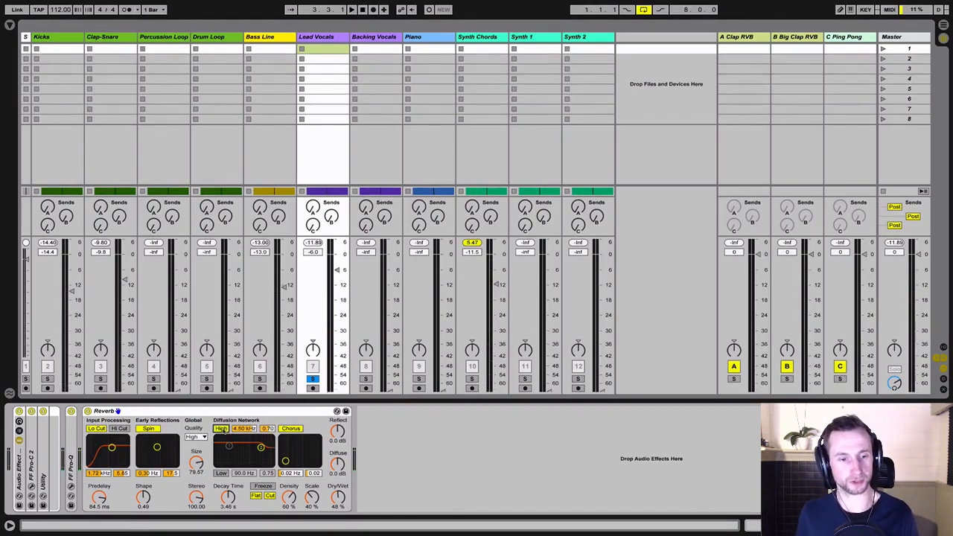
key("space")
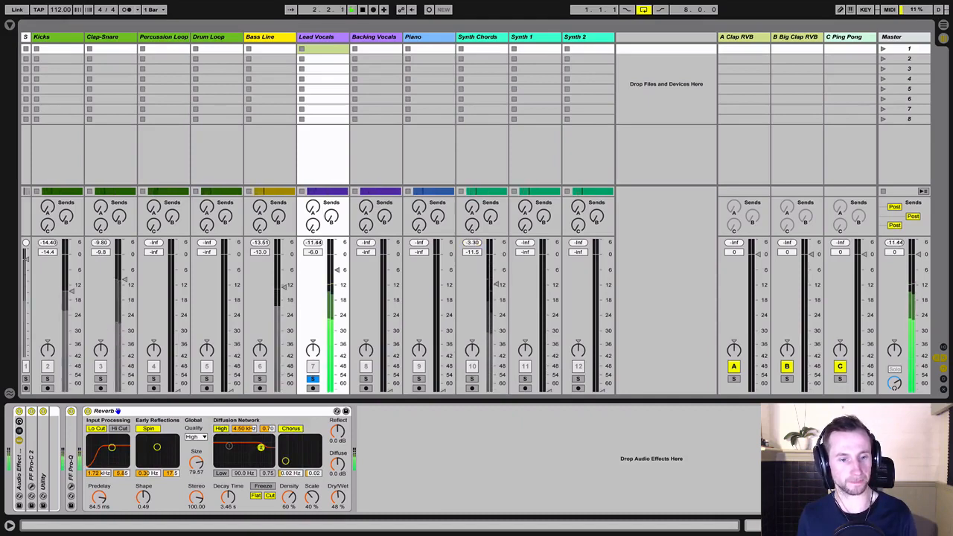
mouse_move(255, 445)
left_mouse_down()
mouse_move(246, 447)
mouse_move(265, 445)
left_mouse_up()
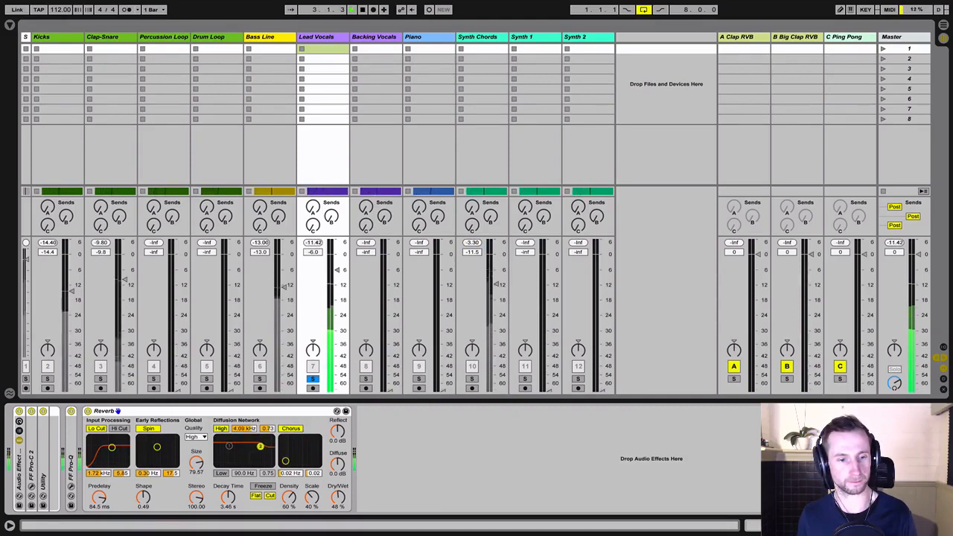
- Delete the Reverb device from the Lead Vocals track and display the effects of the A Clap RVB return track
left_click(292, 412)
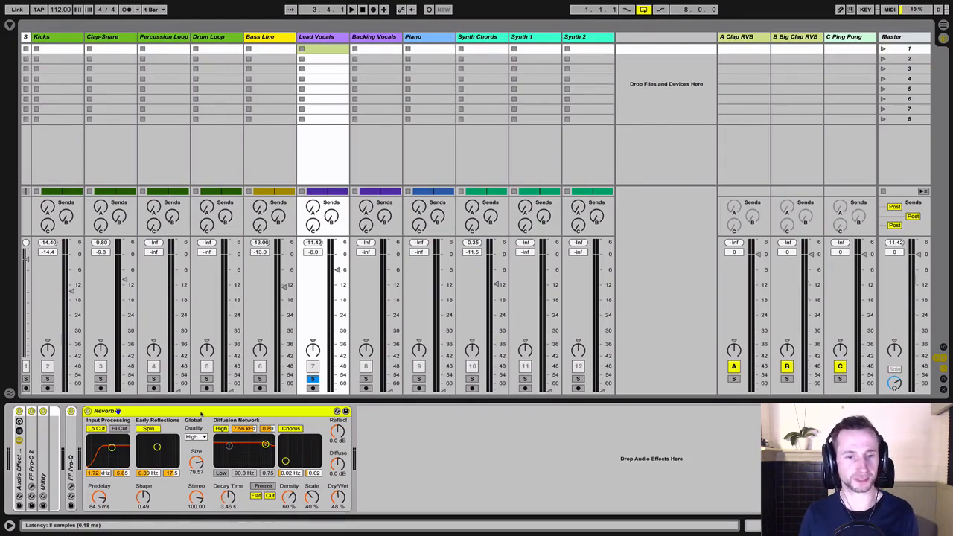
left_click_drag(201, 413, 243, 381)
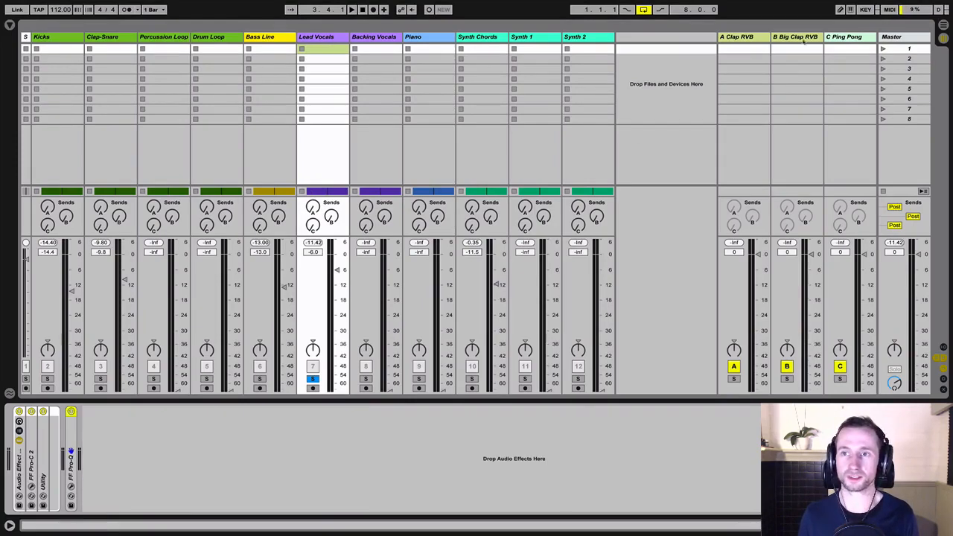
left_click(800, 37)
left_click(761, 38)
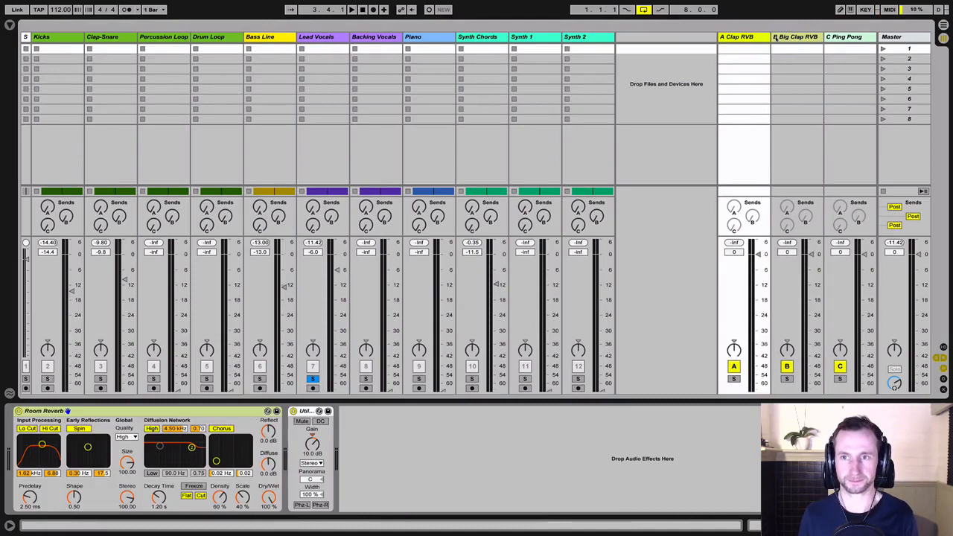
- Display the effects of the B Big Clap RVB return track and turn off its EQ Eight and Utility devices
left_click(784, 38)
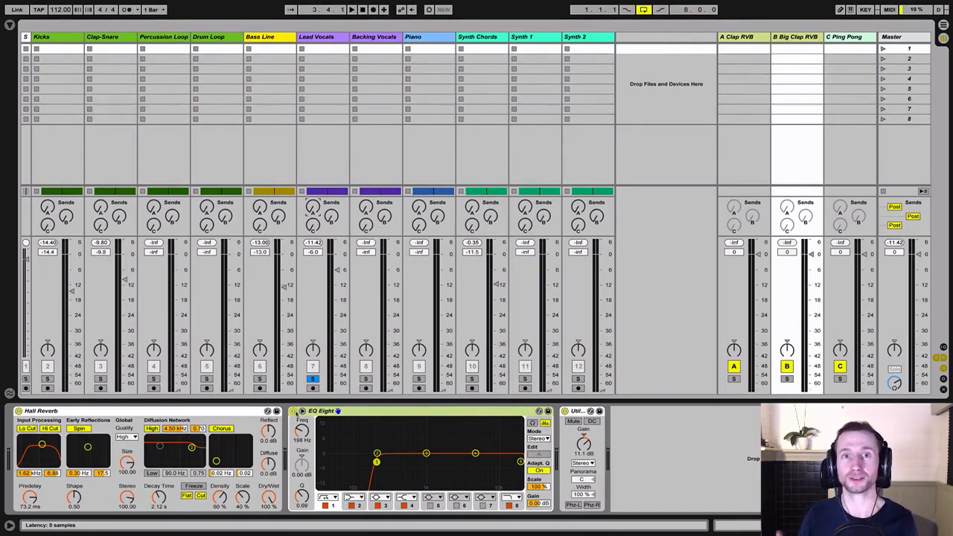
left_click(293, 411)
left_click(564, 410)
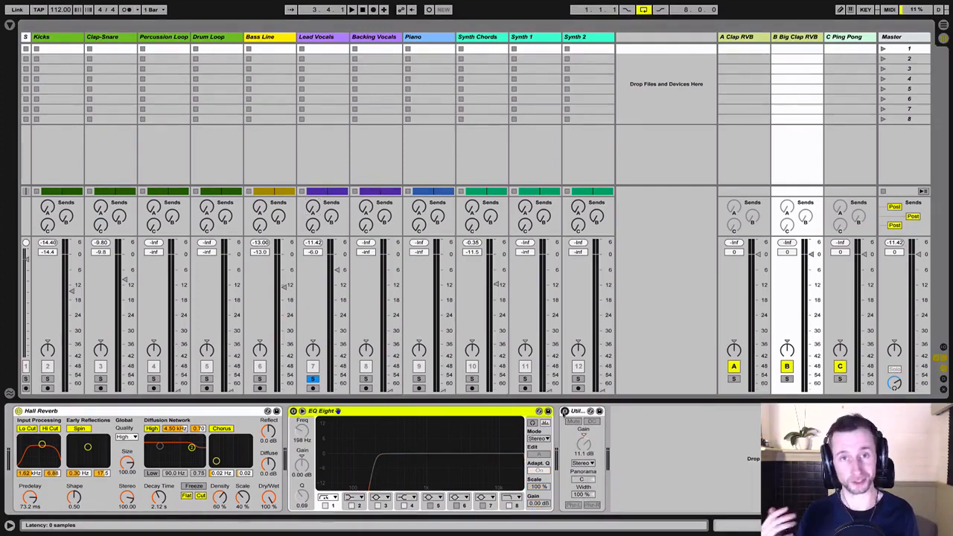
- Raise the Lead Vocals send to B Big Clap RVB during playback and set EQ Eight's low-cut band 1 to 411 Hz
key("space")
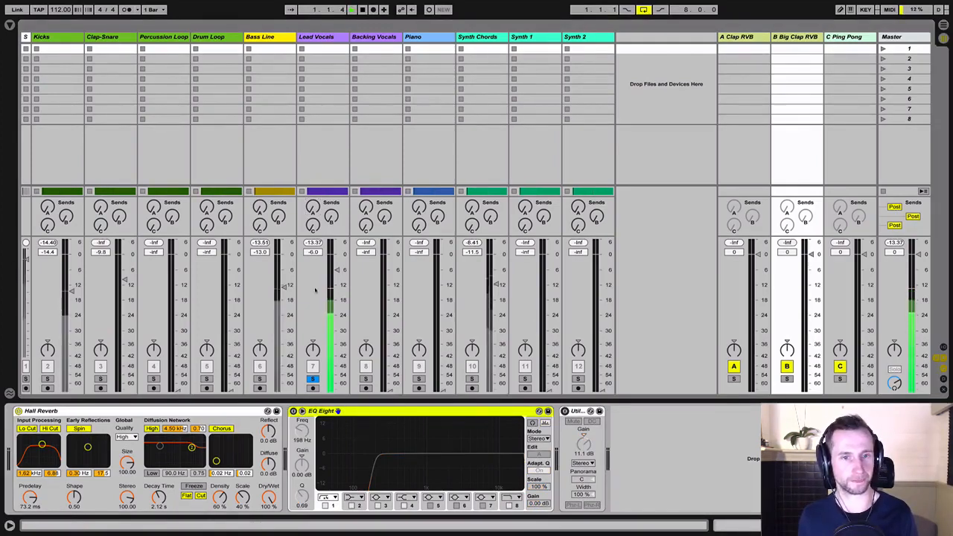
left_click_drag(334, 216, 334, 186)
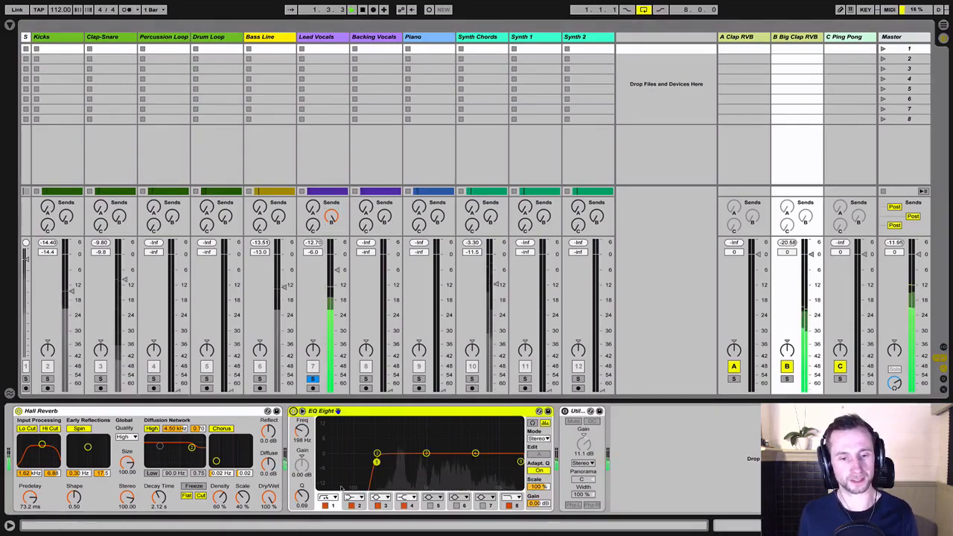
left_click_drag(377, 463, 399, 462)
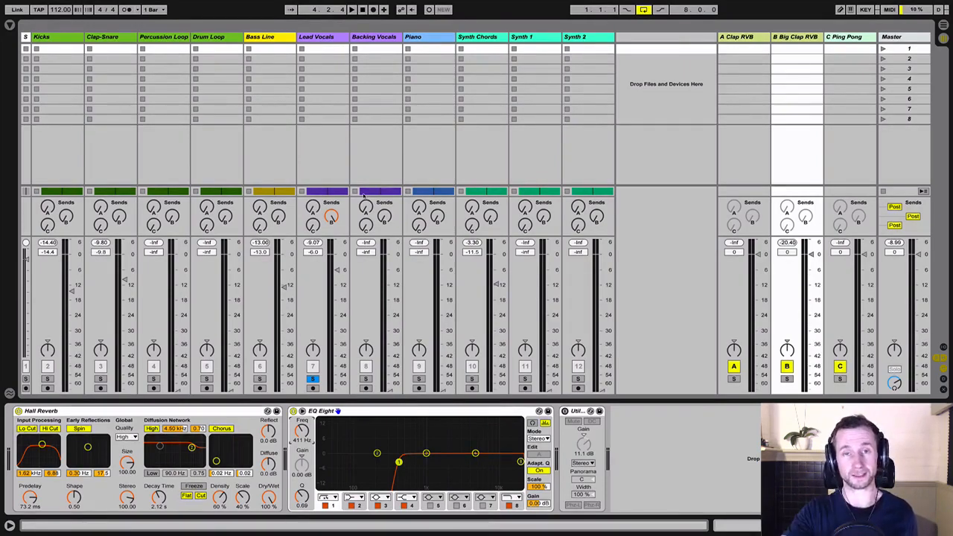
- Lower the Lead Vocals send to B Big Clap RVB to -inf dB during playback, and raise it again for comparison
key("space")
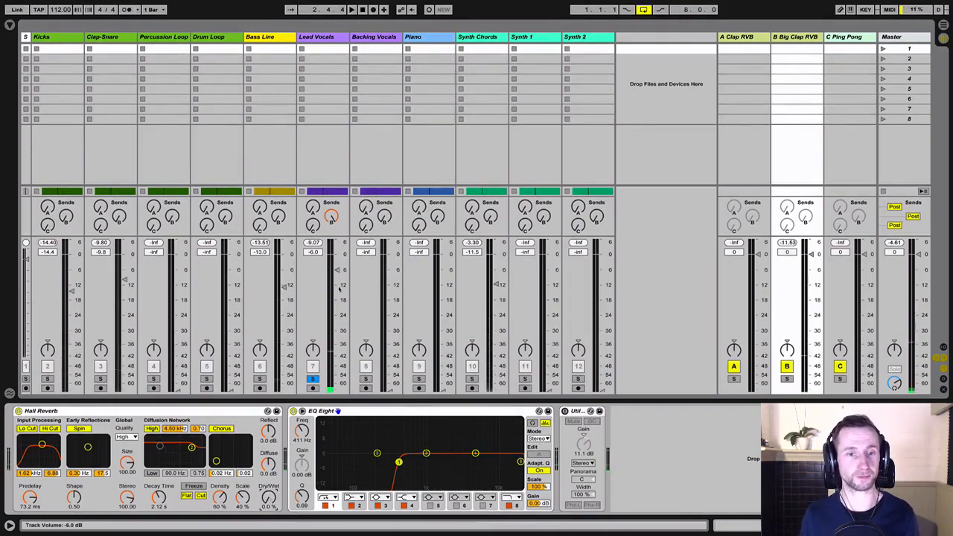
left_click_drag(331, 216, 331, 245)
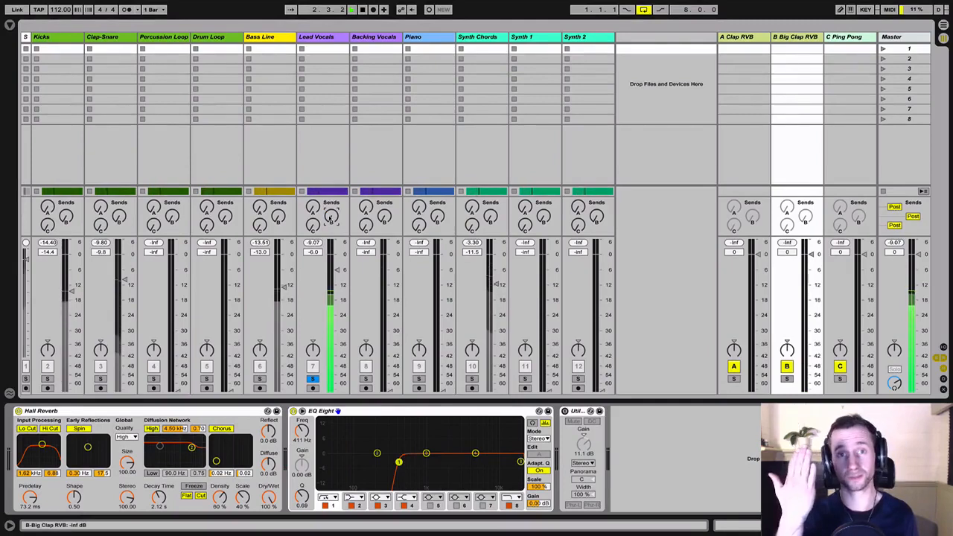
left_click_drag(330, 218, 331, 179)
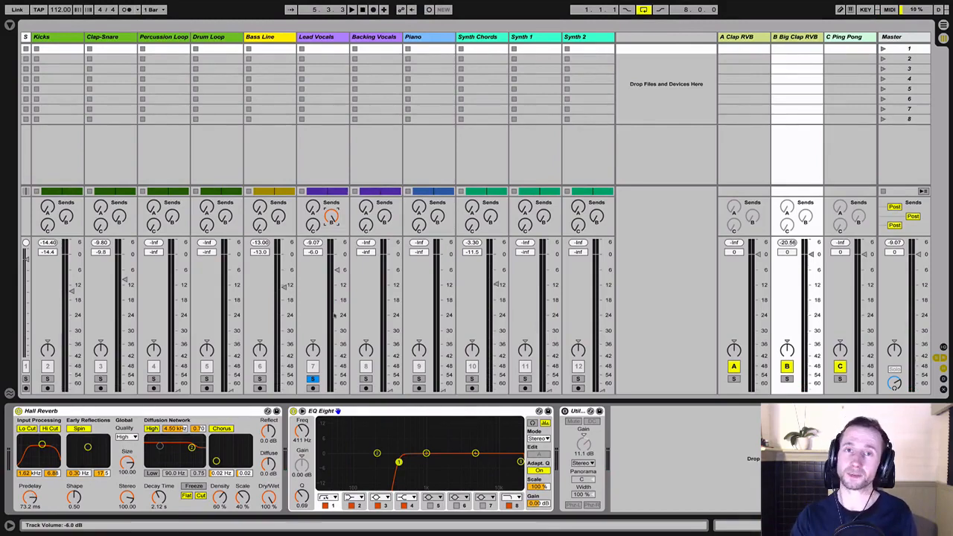
- Set the Hall Reverb's input filter to 298 Hz with a bandwidth of 5.28 during playback
left_click_drag(41, 444, 23, 453)
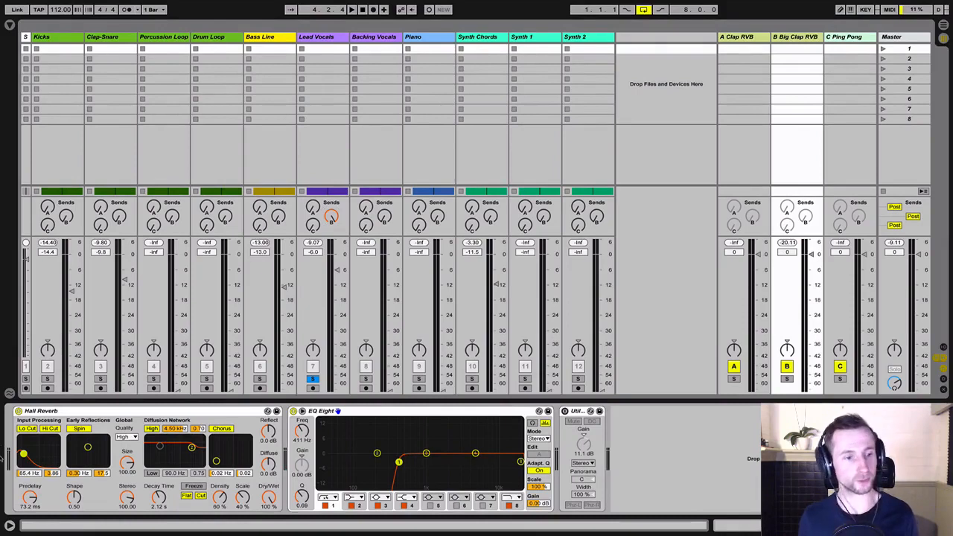
key("space")
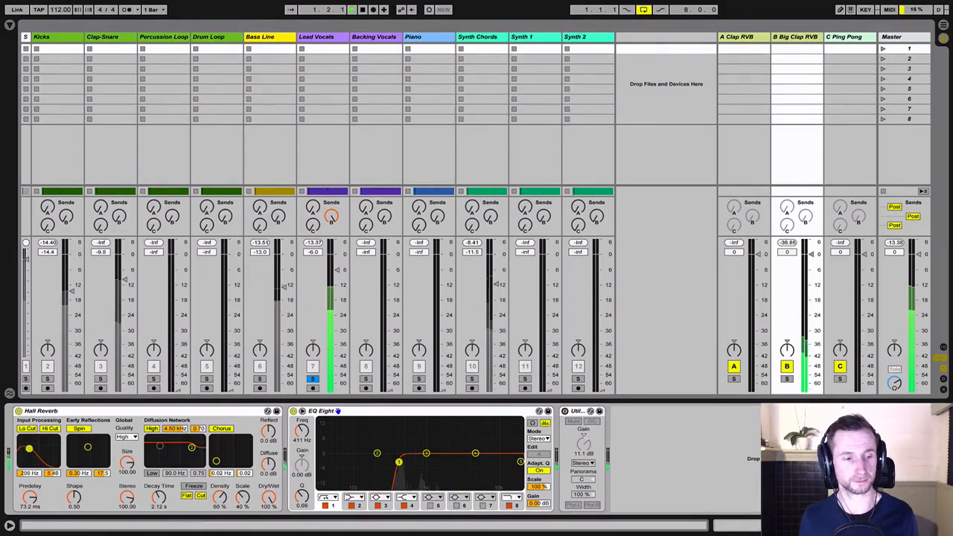
left_click_drag(23, 453, 31, 449)
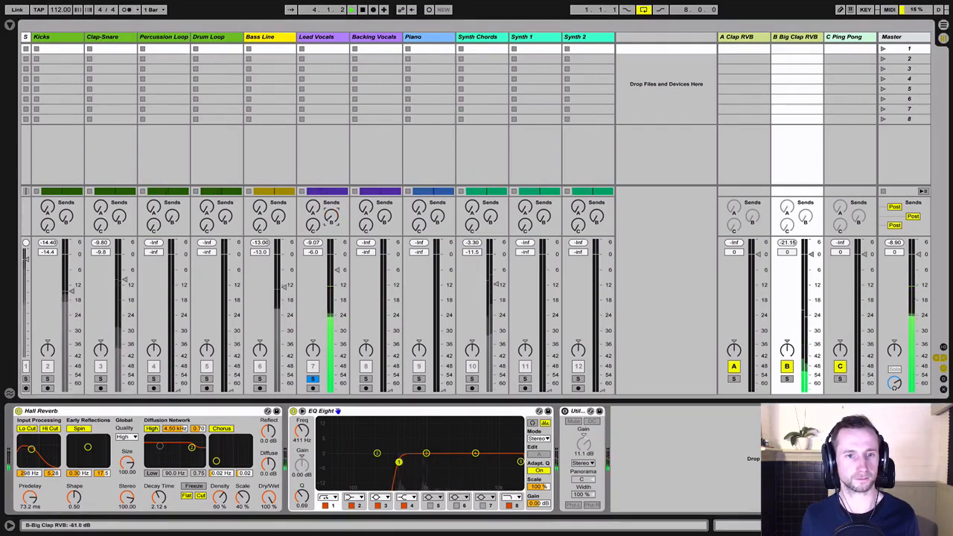
- Lower the Lead Vocals send B to -inf dB and paste the Hall Reverb at the end of that track's device chain
left_click_drag(332, 216, 332, 211)
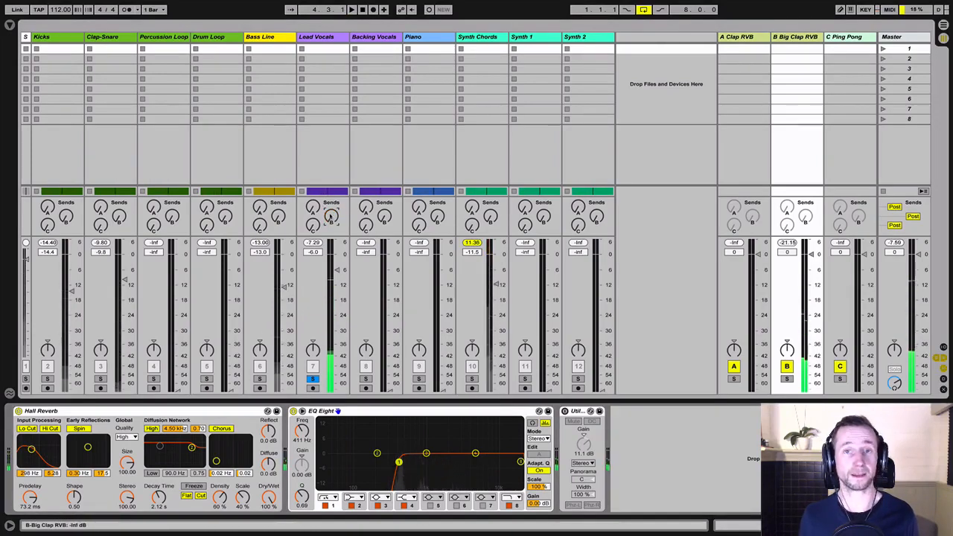
left_click(328, 46)
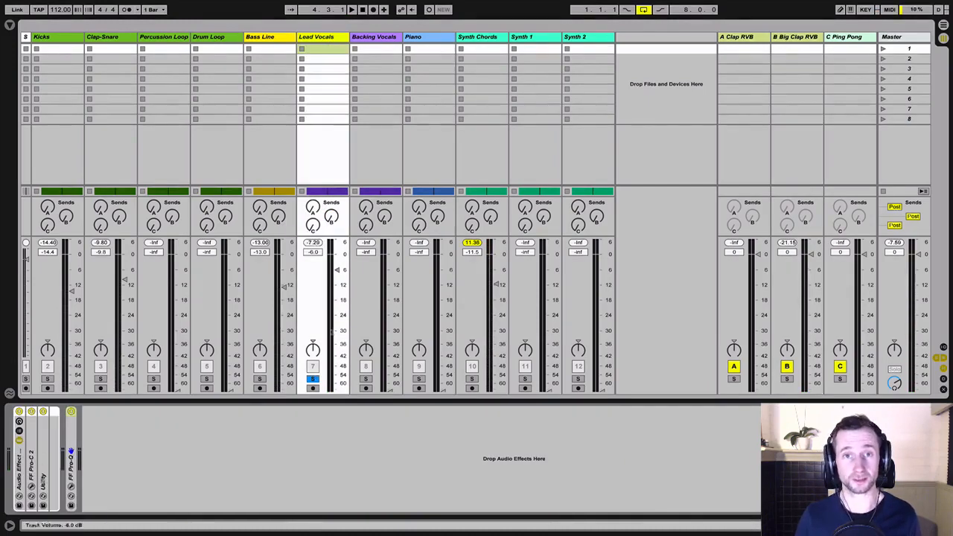
left_click(145, 417)
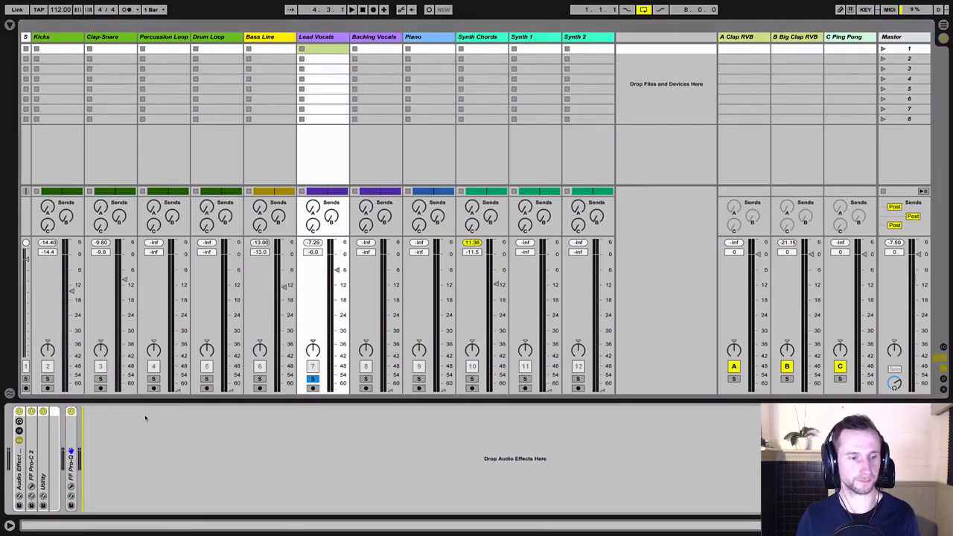
key("ctrl+v")
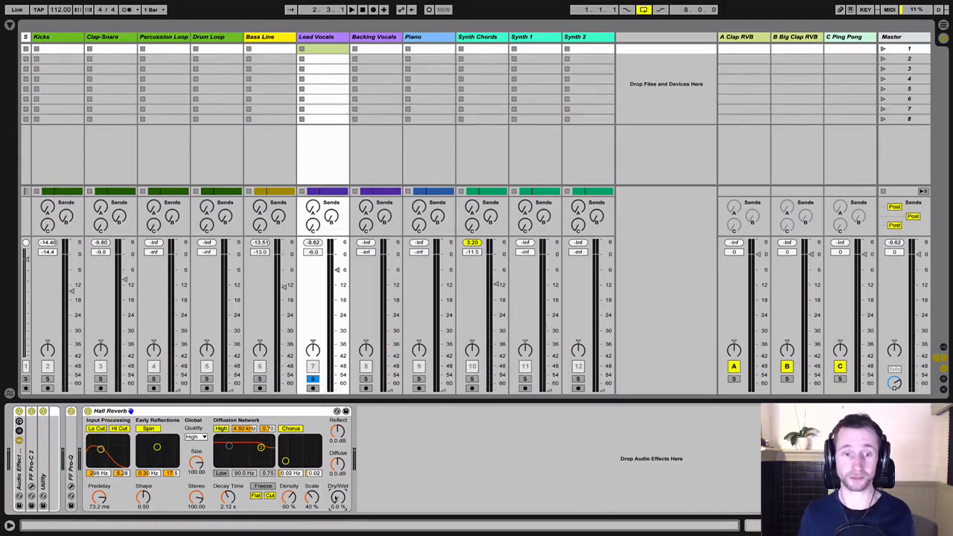
- Set the Dry/Wet of the Hall Reverb on Lead Vocals to 53% during playback
key("space")
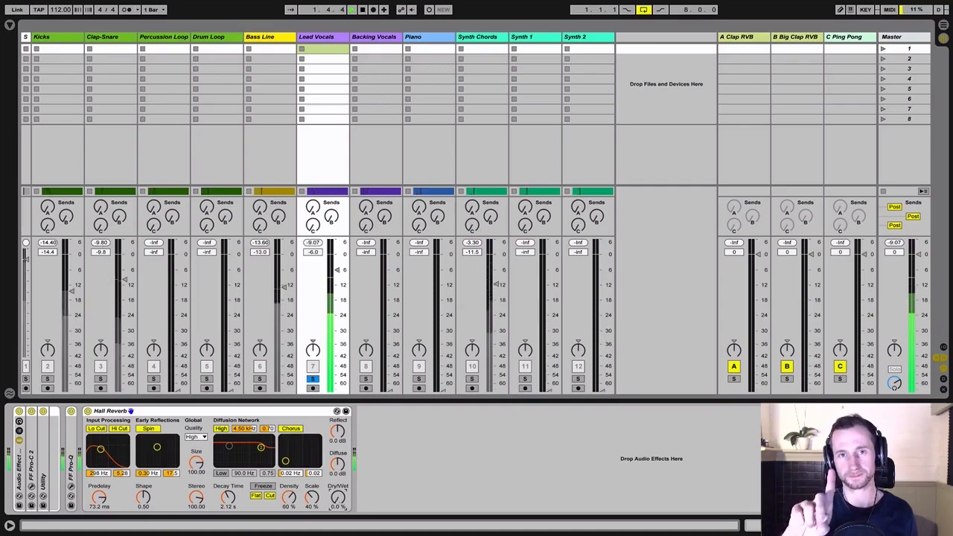
left_click_drag(338, 499, 338, 456)
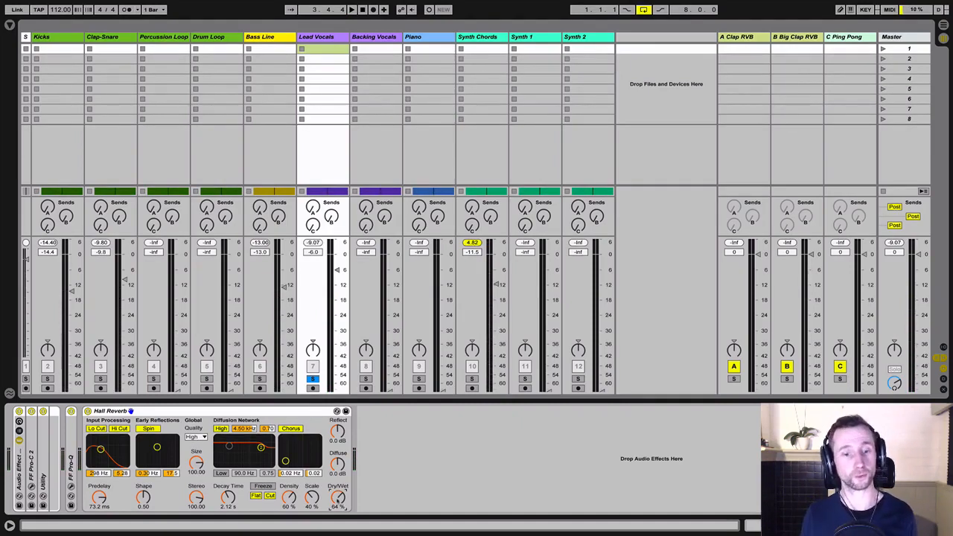
key("space")
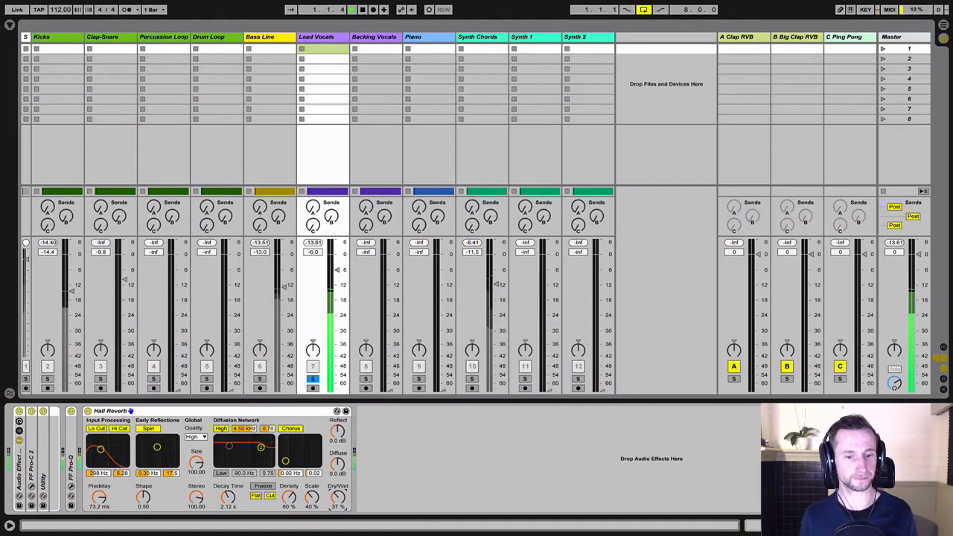
- Set the inserted Hall Reverb's Decay Time to 7.48 s and its input filter to 3.31 kHz with a bandwidth of 7.76
left_click_drag(227, 497, 227, 478)
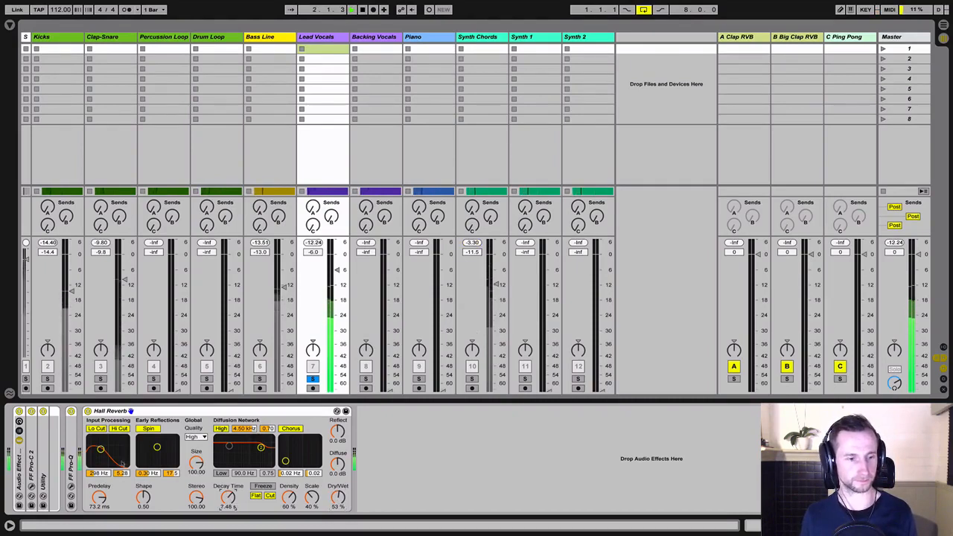
left_click_drag(100, 449, 116, 441)
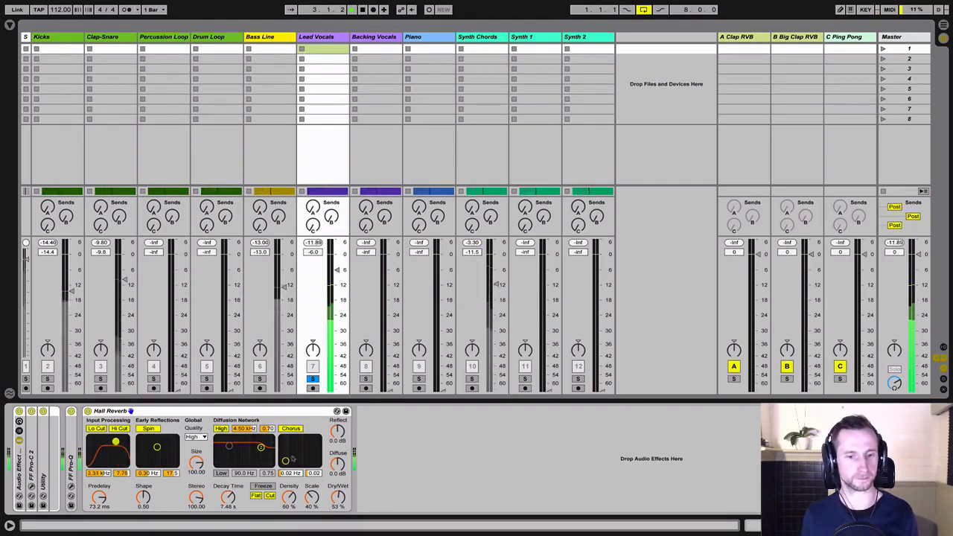